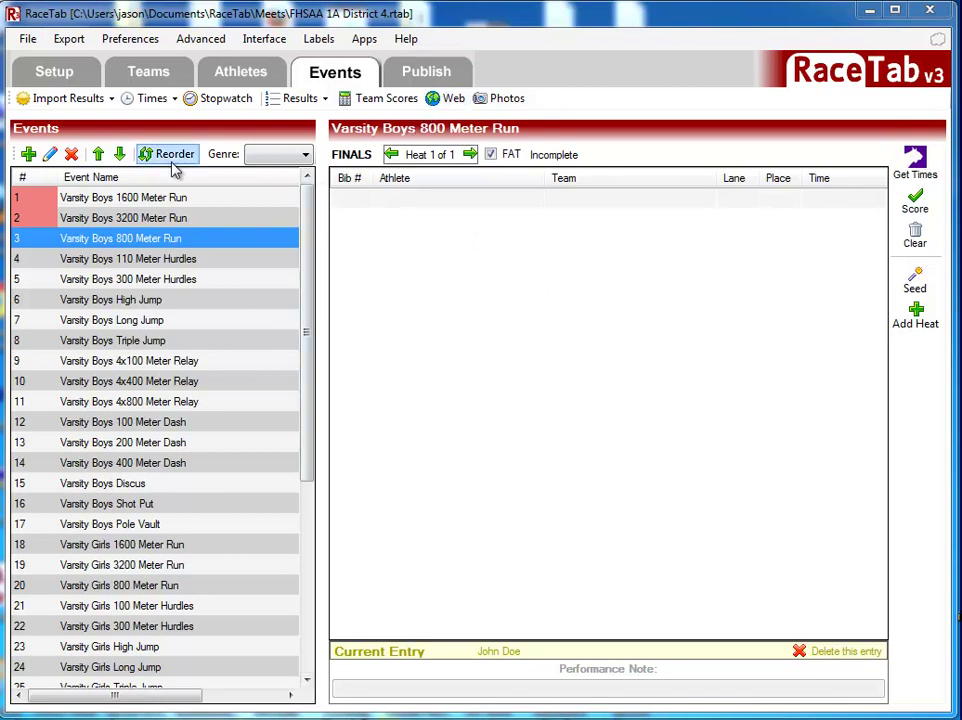
Open the Web Upload Settings dialog from the Events toolbar
{"action": "left_click", "coordinate": [453, 99]}
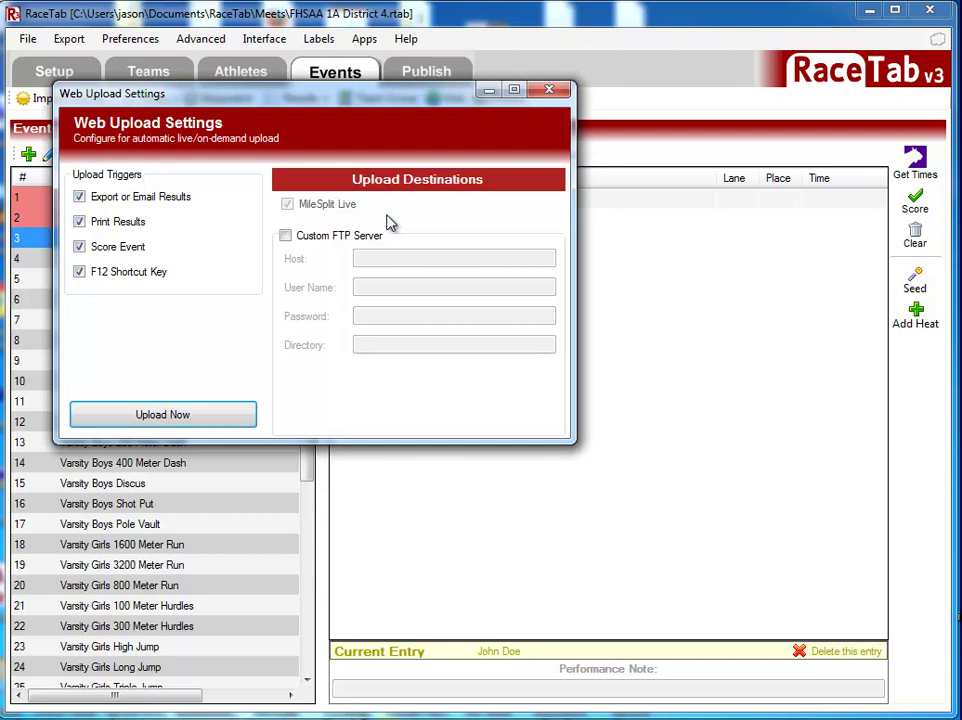
Upload the meet to live.milesplit.com with Custom FTP Server left off, then close the settings
{"action": "left_click", "coordinate": [360, 240]}
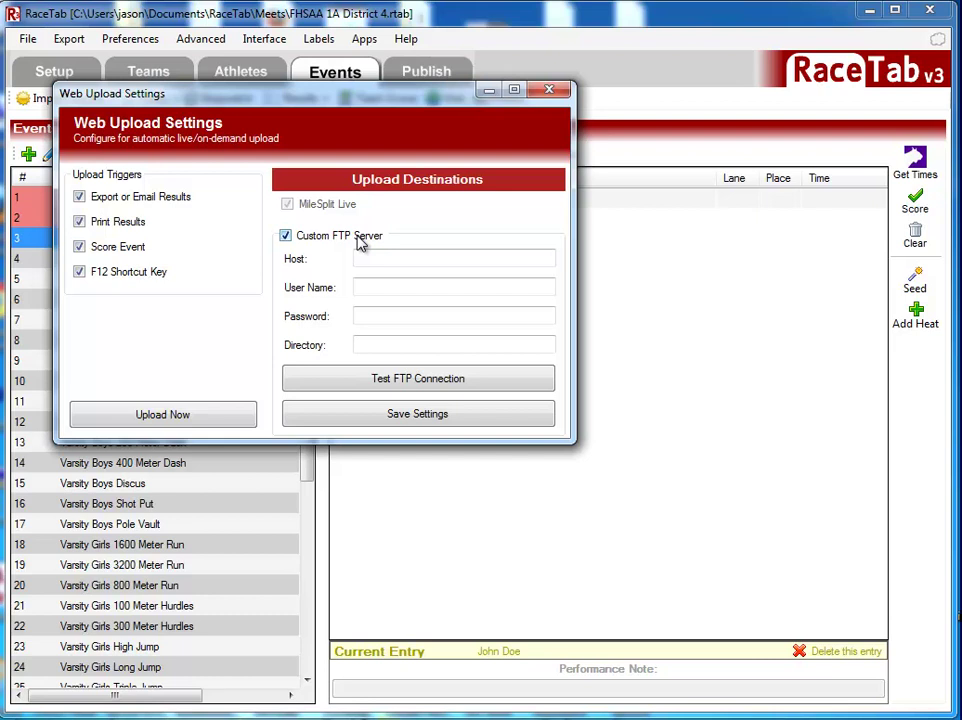
{"action": "left_click", "coordinate": [358, 237]}
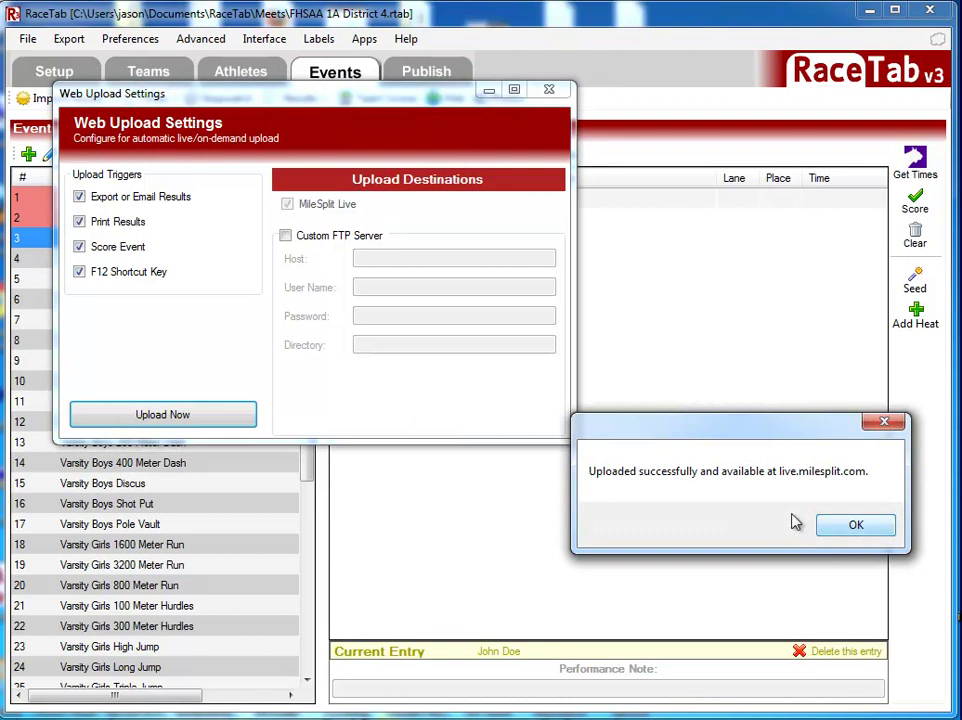
{"action": "left_click", "coordinate": [880, 533]}
{"action": "left_click", "coordinate": [549, 90]}
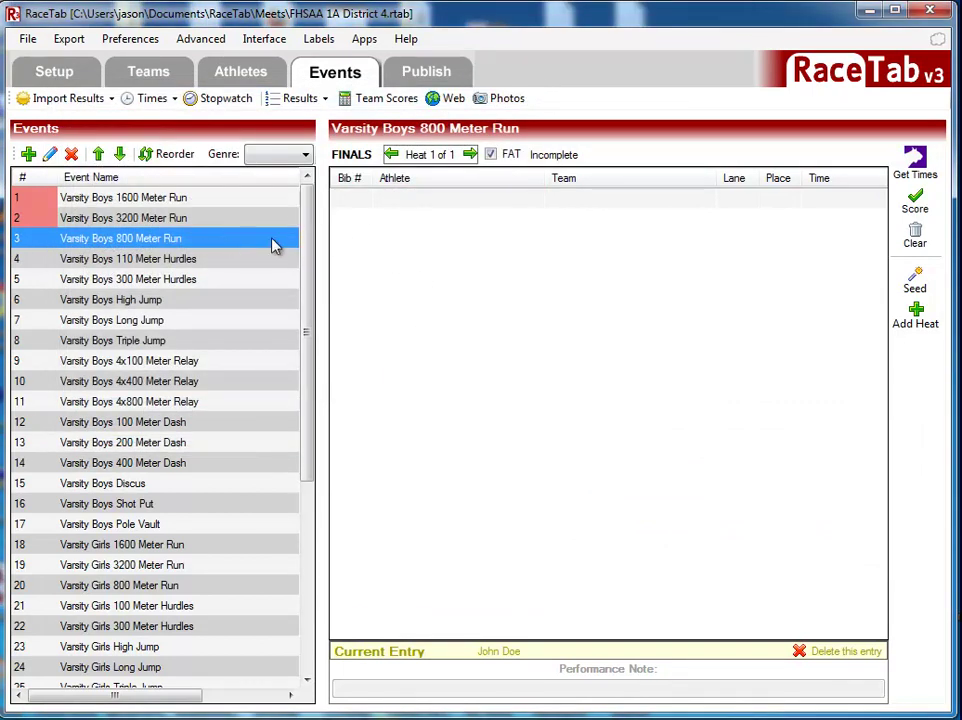
Enter the first finisher and times 2:01, 2:02, 2:03 and 2:04 for four rows
{"action": "left_click", "coordinate": [423, 200]}
{"action": "type", "text": "Baber, Jacquel"}
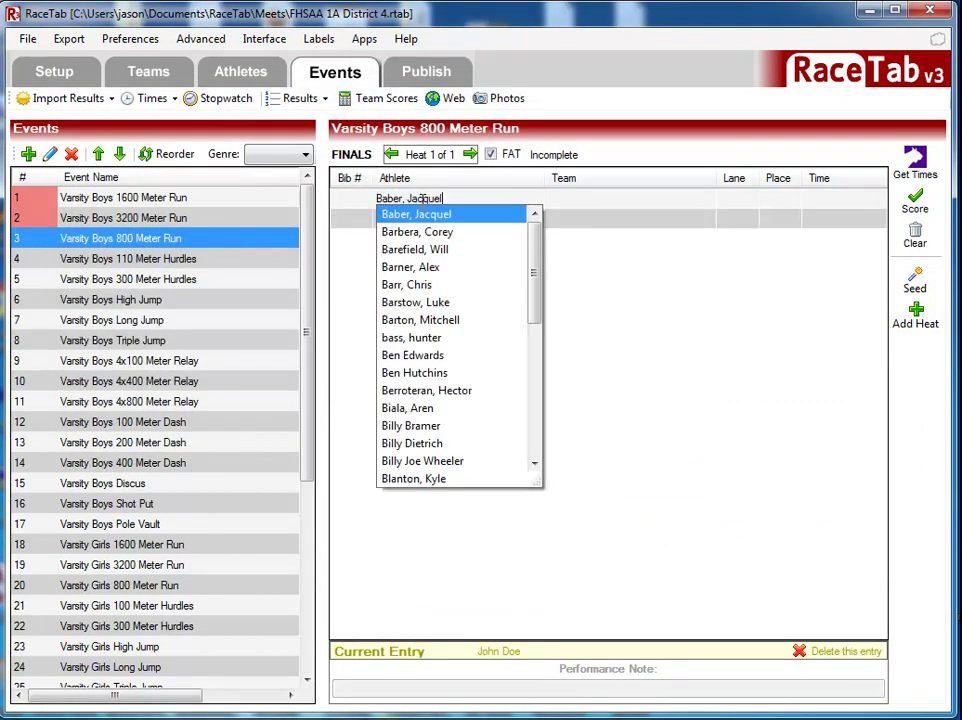
{"action": "key", "text": "Return"}
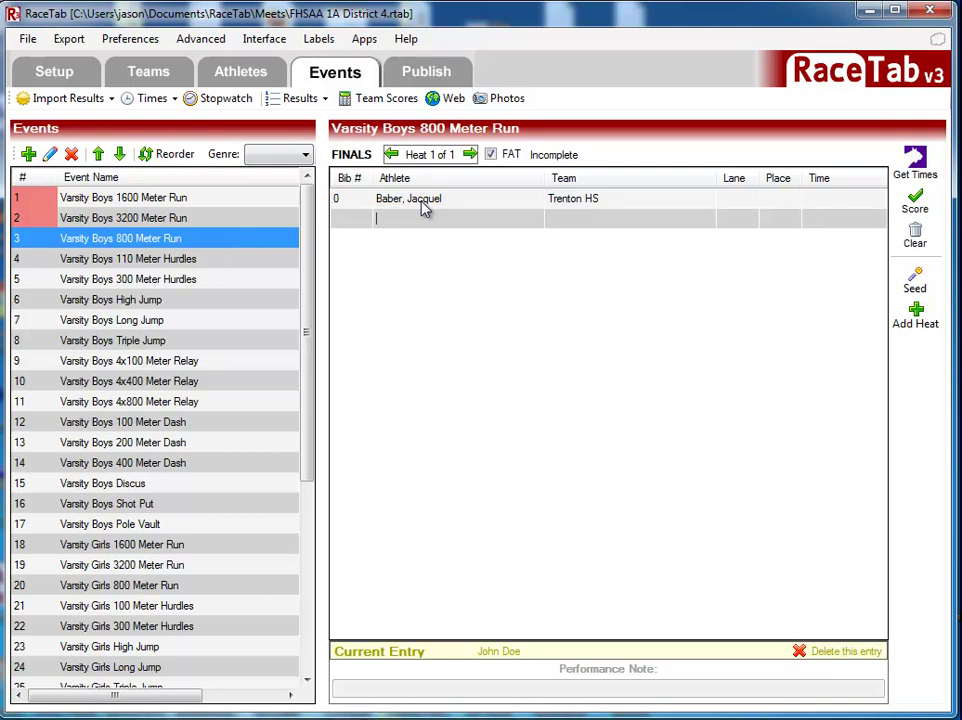
{"action": "left_click", "coordinate": [812, 198]}
{"action": "type", "text": "201"}
{"action": "key", "text": "Return"}
{"action": "type", "text": "202"}
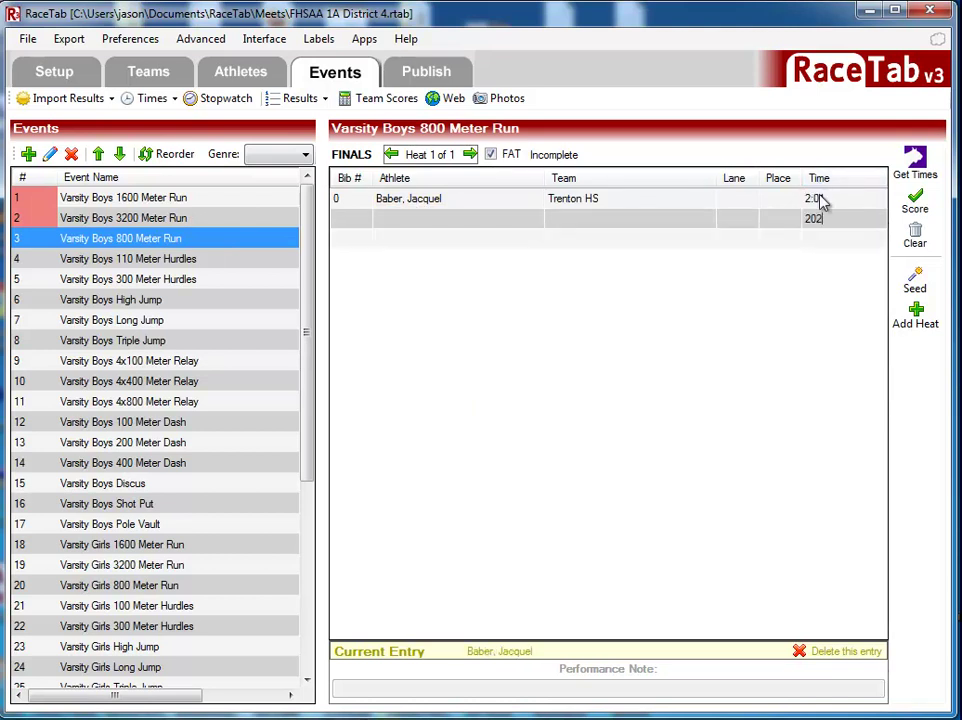
{"action": "key", "text": "Return"}
{"action": "type", "text": "203"}
{"action": "key", "text": "Return"}
{"action": "type", "text": "2:04"}
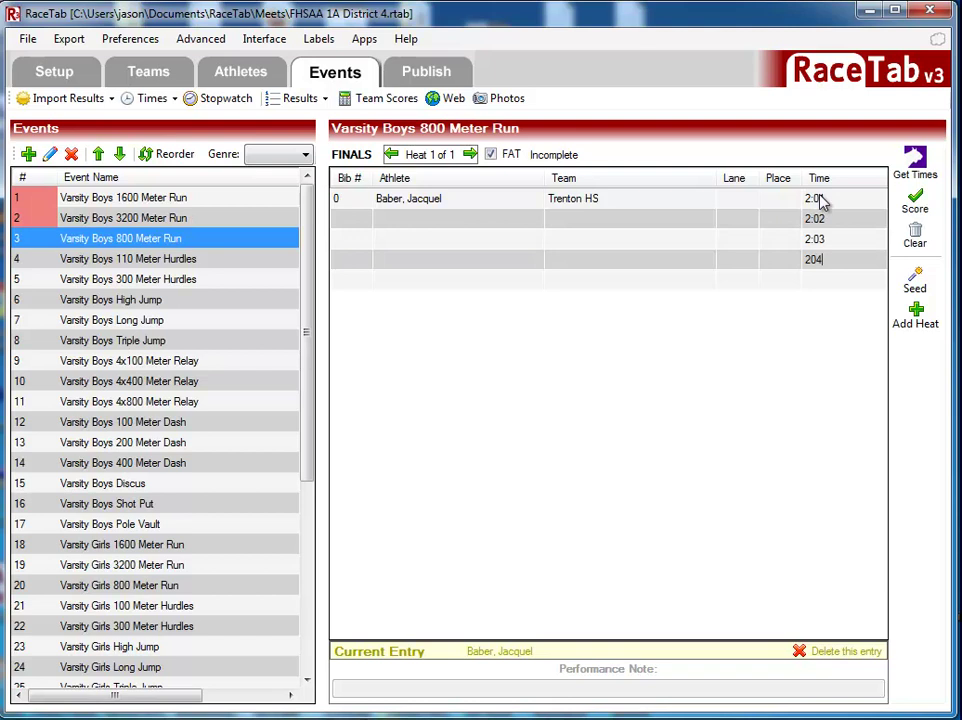
{"action": "key", "text": "Return"}
Choose the athletes for rows 2–4 and score the event, placing them 1–4
{"action": "left_click", "coordinate": [524, 215]}
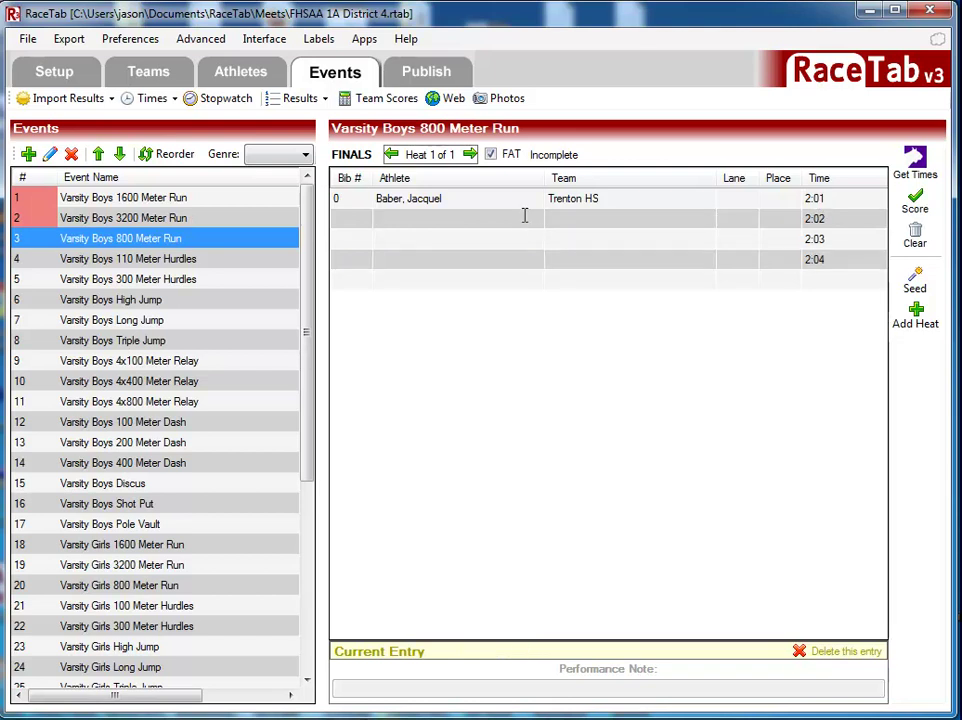
{"action": "type", "text": "b"}
{"action": "key", "text": "Down"}
{"action": "key", "text": "Down"}
{"action": "key", "text": "Return"}
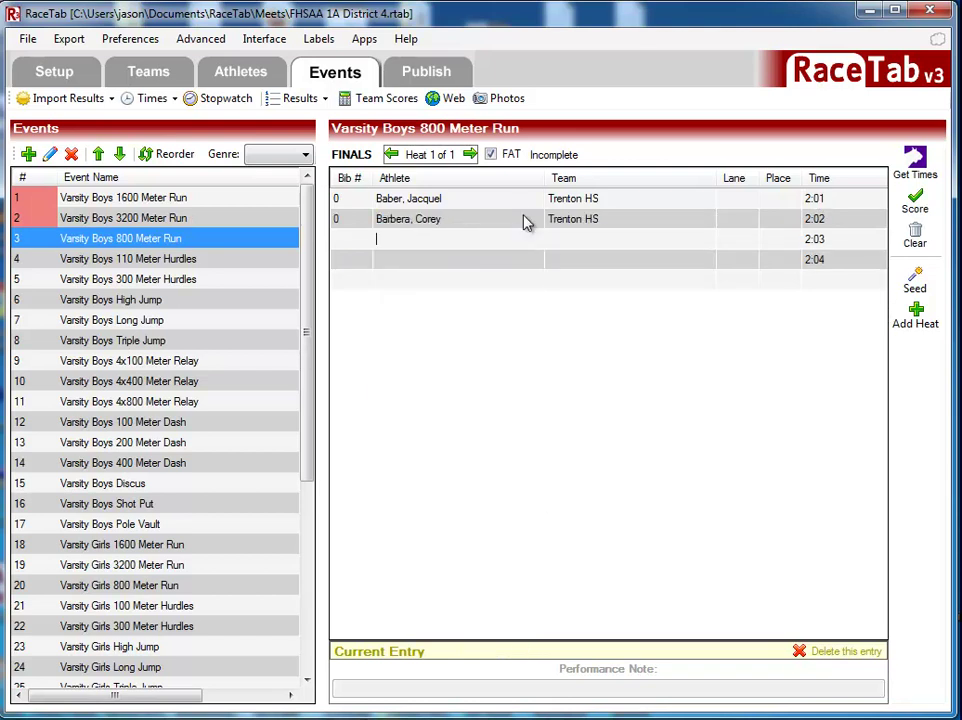
{"action": "type", "text": "en"}
{"action": "key", "text": "Down"}
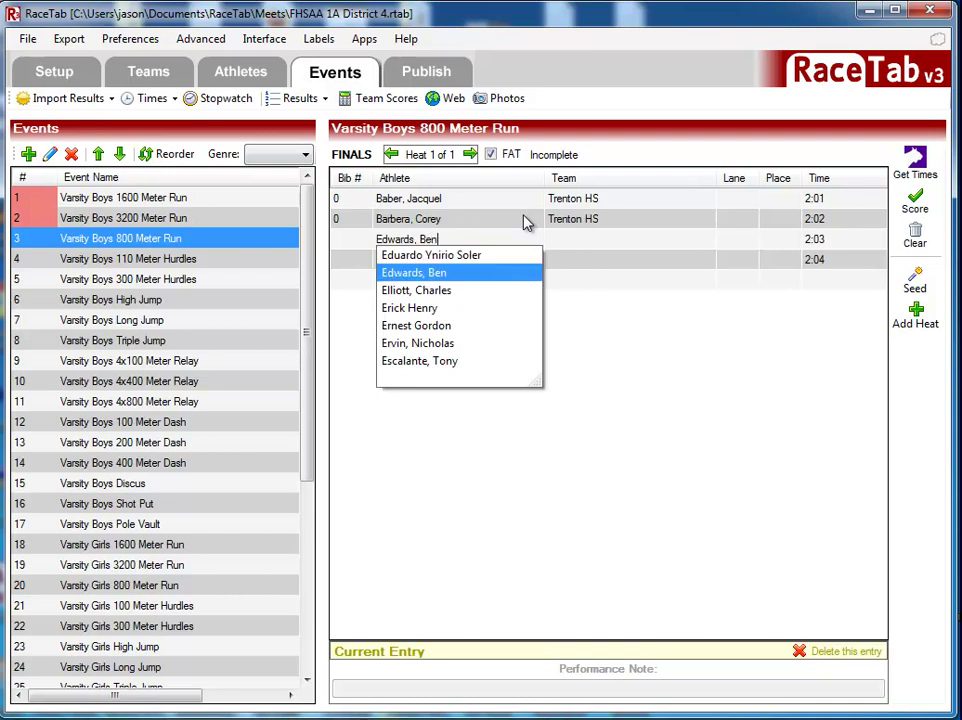
{"action": "key", "text": "Return"}
{"action": "type", "text": "g"}
{"action": "key", "text": "Down"}
{"action": "key", "text": "Down"}
{"action": "key", "text": "Down"}
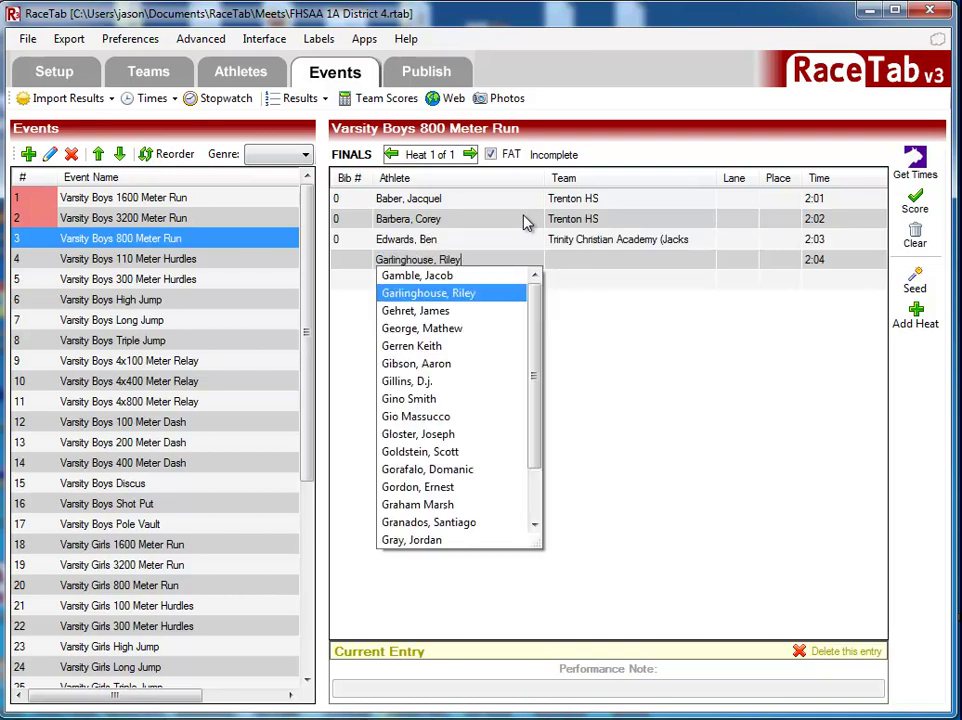
{"action": "key", "text": "Return"}
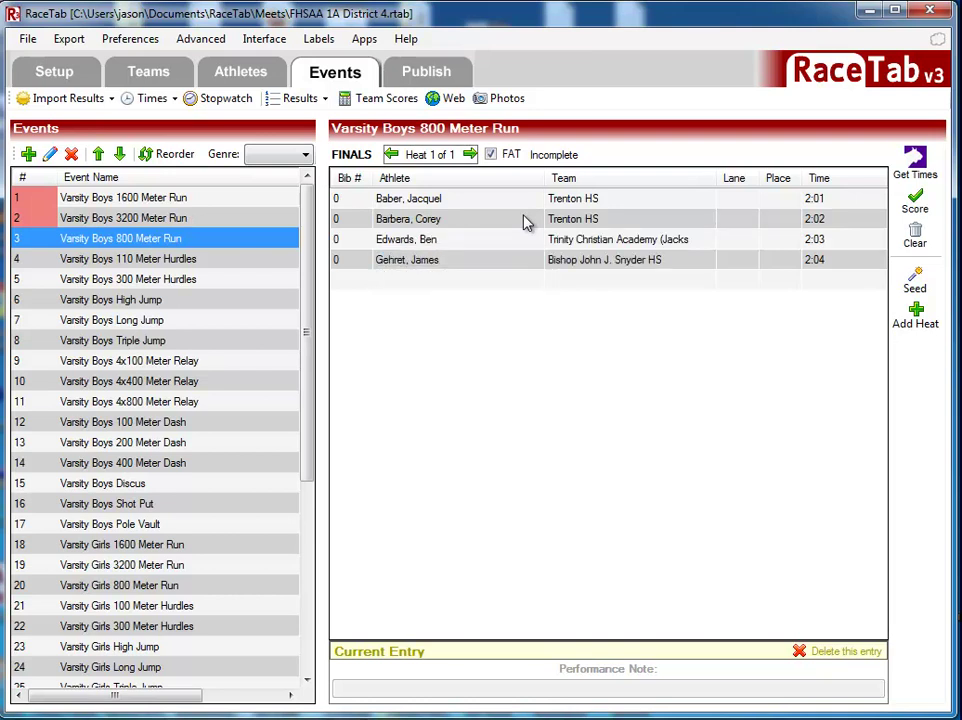
{"action": "left_click", "coordinate": [910, 210]}
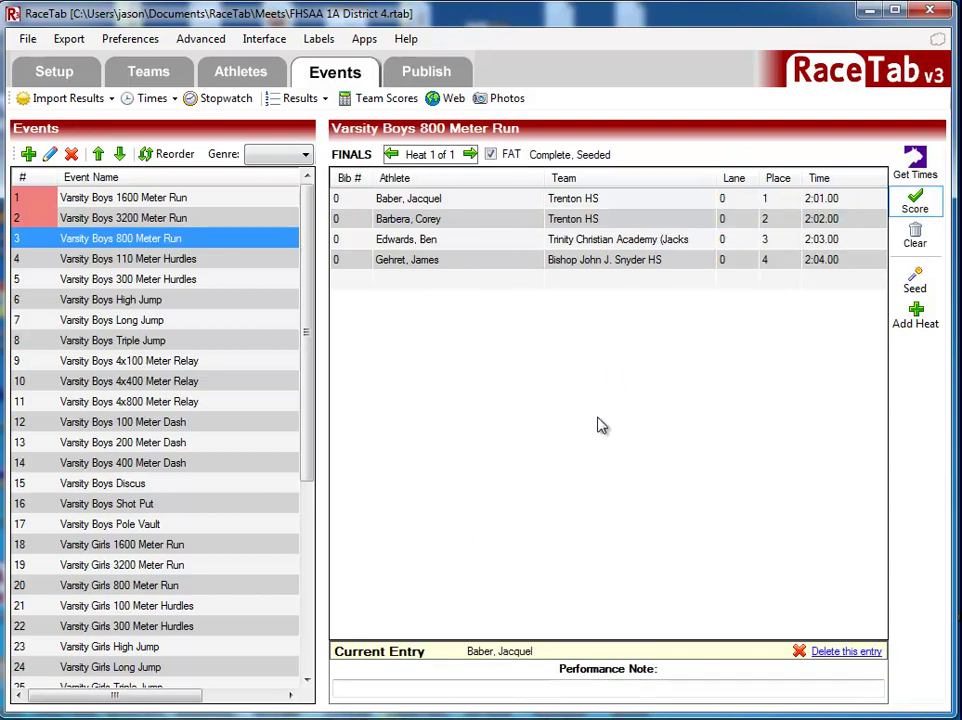
Move the live.milesplit.com browser window top-left, narrow it slightly, and select its address
{"action": "left_click_drag", "start_coordinate": [686, 125], "coordinate": [389, 26]}
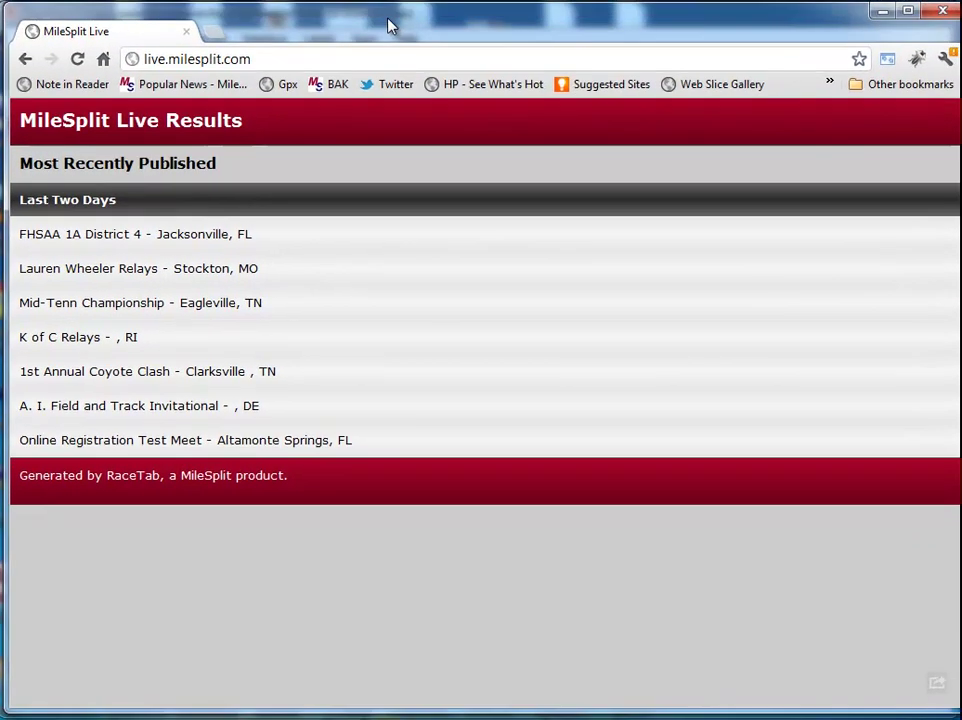
{"action": "left_click_drag", "start_coordinate": [958, 659], "coordinate": [938, 659]}
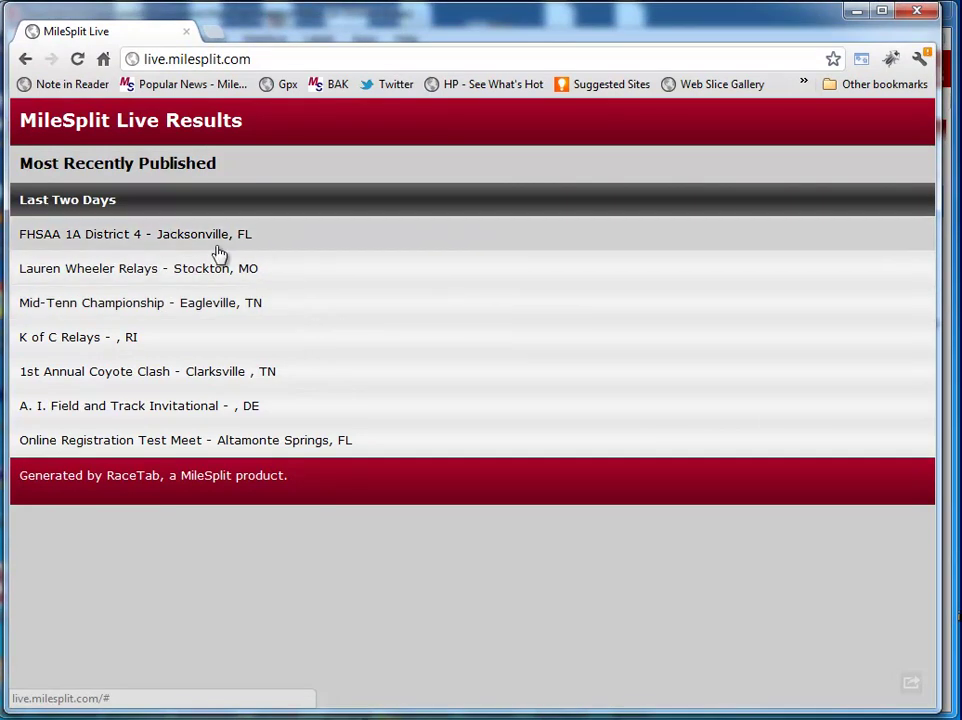
{"action": "left_click", "coordinate": [240, 58]}
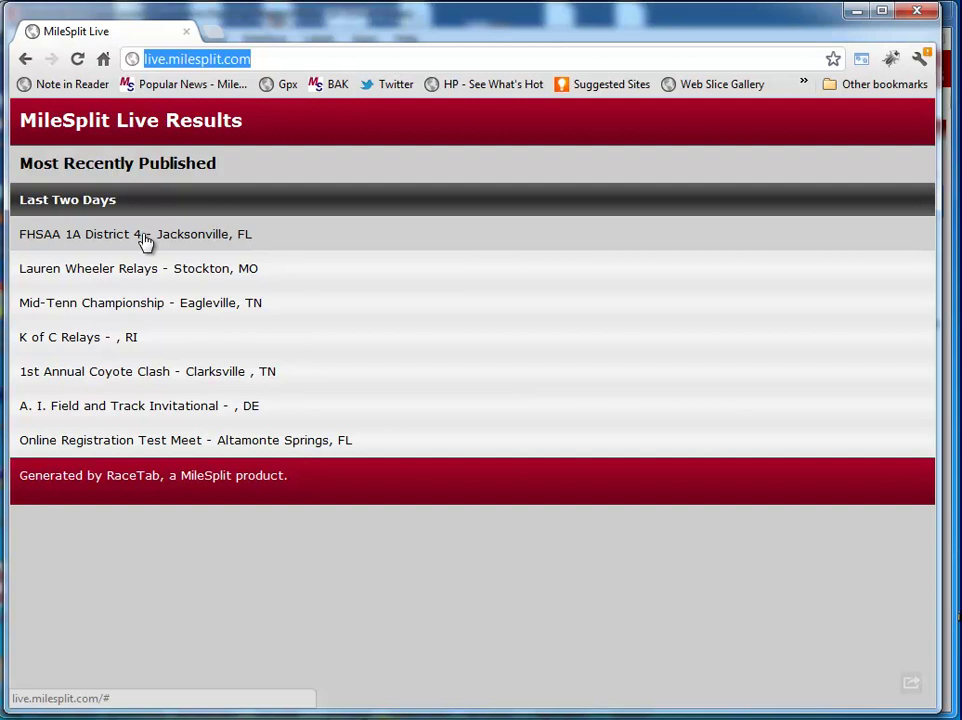
Open the FHSAA 1A District 4 Varsity Boys 800 Meter Run results and narrow the window to phone width
{"action": "left_click", "coordinate": [279, 245]}
{"action": "scroll", "coordinate": [430, 413], "scroll_direction": "down", "scroll_amount": 2}
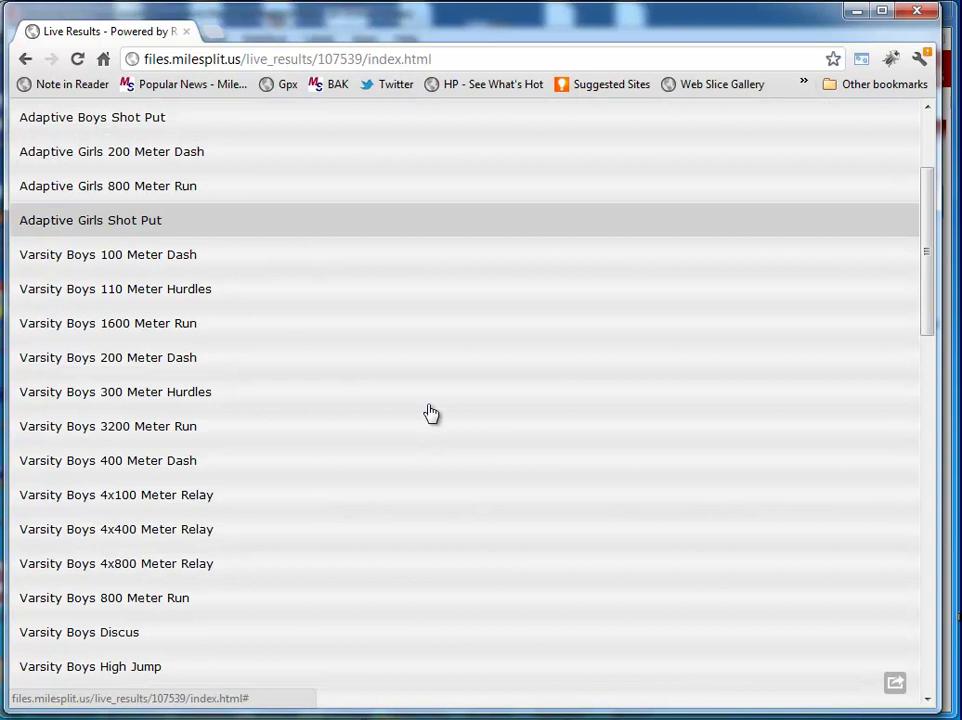
{"action": "scroll", "coordinate": [430, 413], "scroll_direction": "down", "scroll_amount": 2}
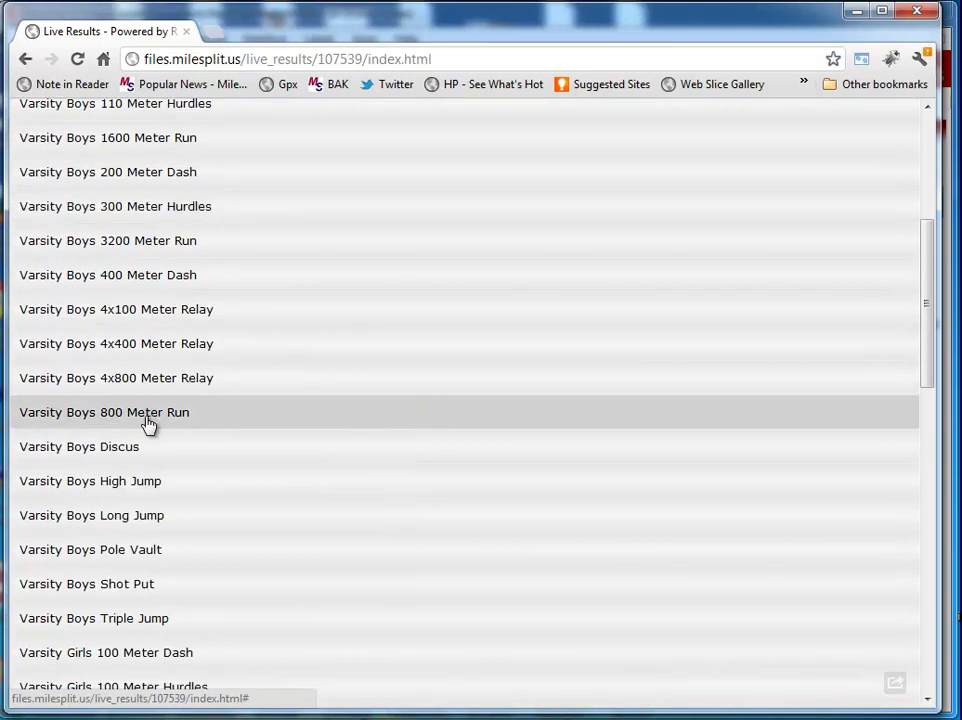
{"action": "left_click", "coordinate": [148, 424]}
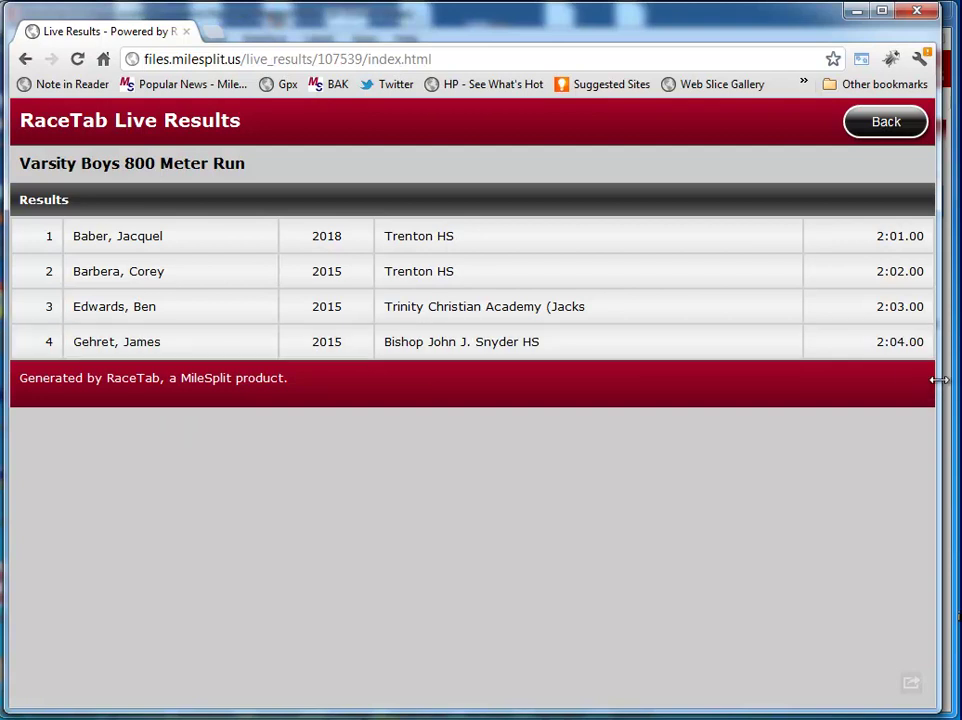
{"action": "left_click_drag", "start_coordinate": [939, 380], "coordinate": [347, 371]}
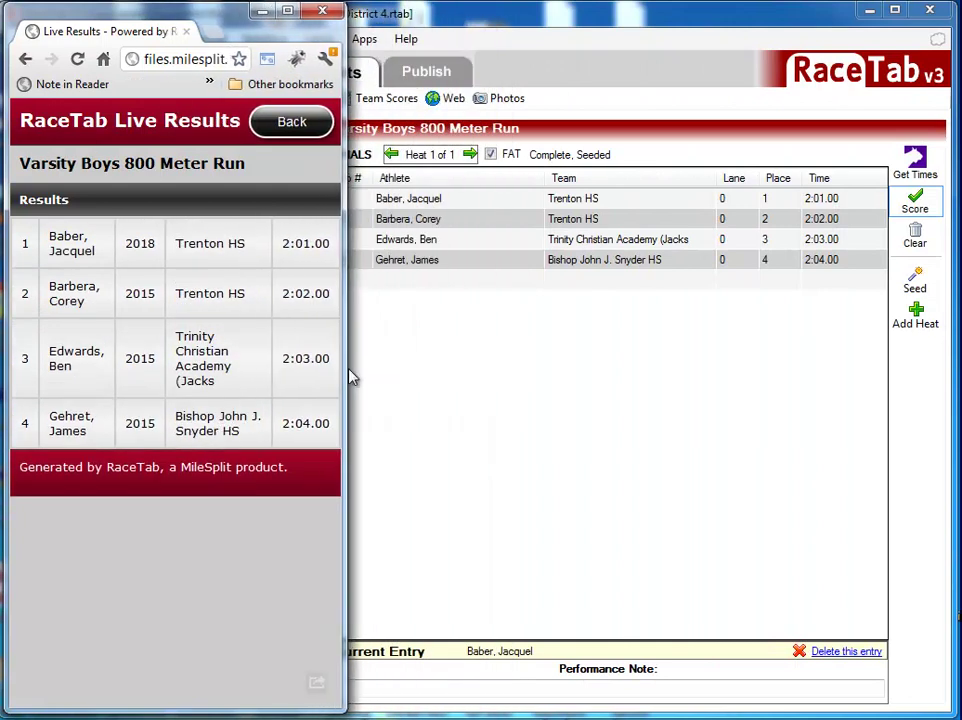
Return to the meet's events and view the Varsity Boys 1600 Meter Run results
{"action": "left_click", "coordinate": [281, 122]}
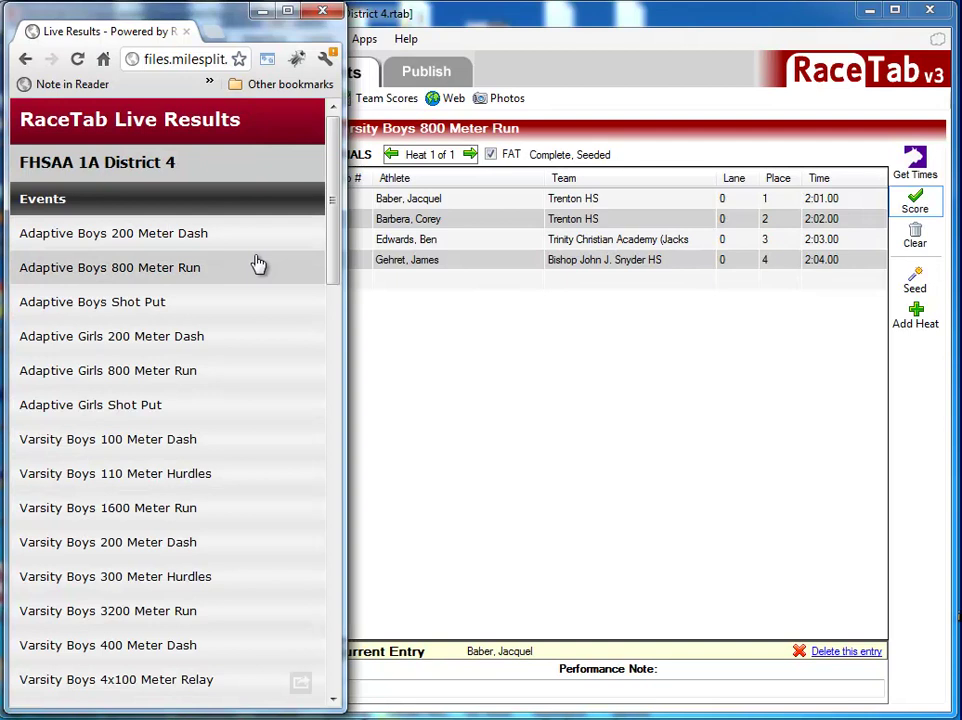
{"action": "left_click_drag", "start_coordinate": [323, 242], "coordinate": [345, 158]}
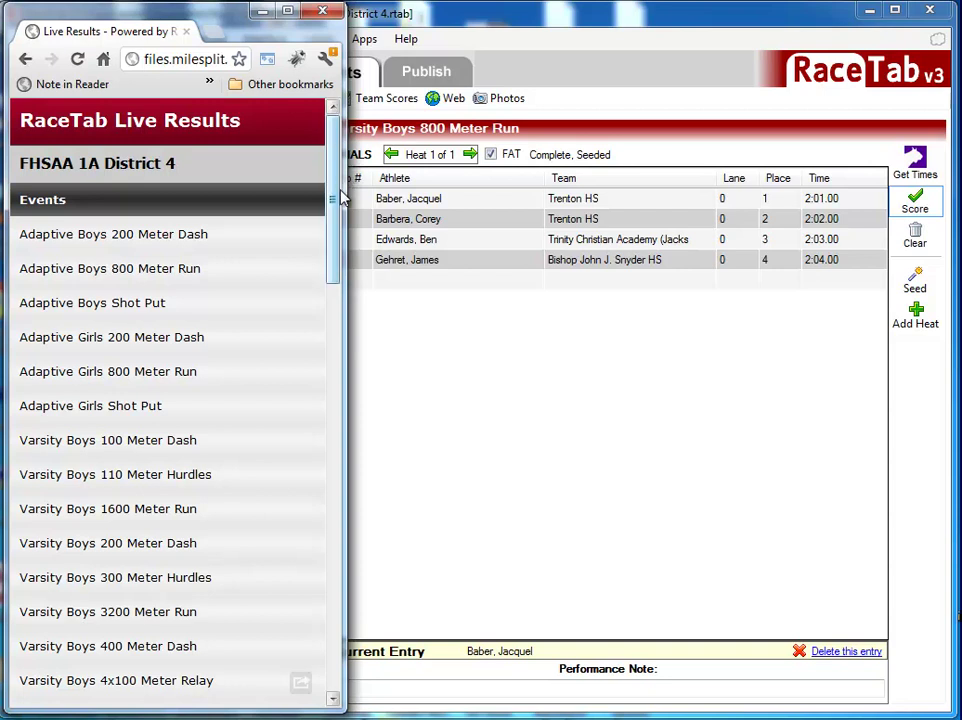
{"action": "left_click", "coordinate": [168, 510]}
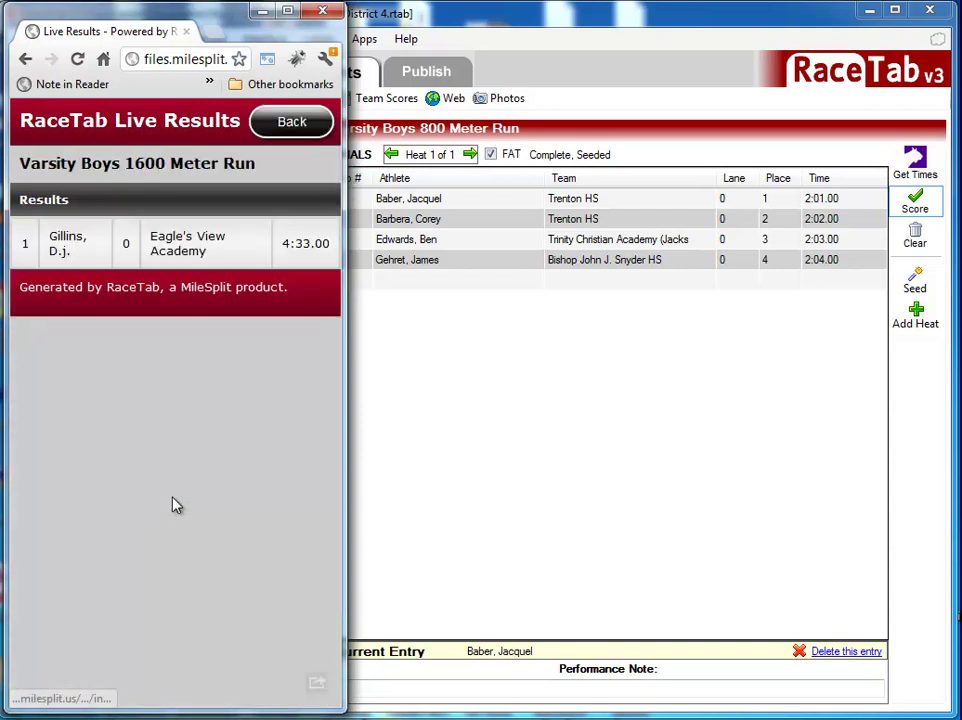
Open the Bishop John J. Snyder HS roster and scroll to its 2:04.00 fourth-place 800 result
{"action": "left_click", "coordinate": [305, 130]}
{"action": "left_click_drag", "start_coordinate": [331, 161], "coordinate": [311, 563]}
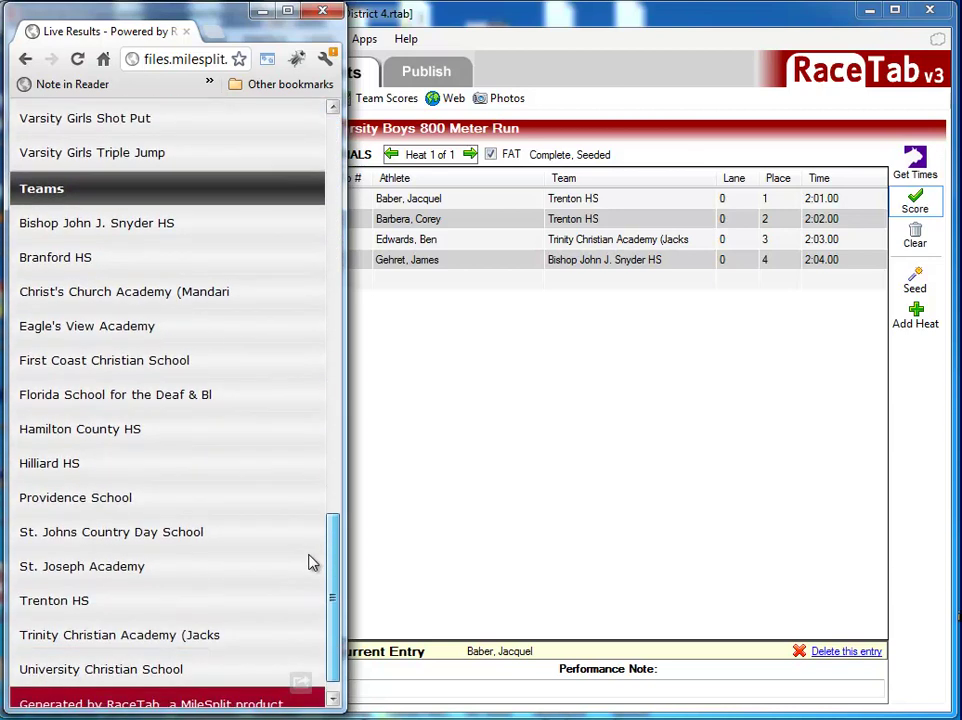
{"action": "left_click", "coordinate": [157, 226]}
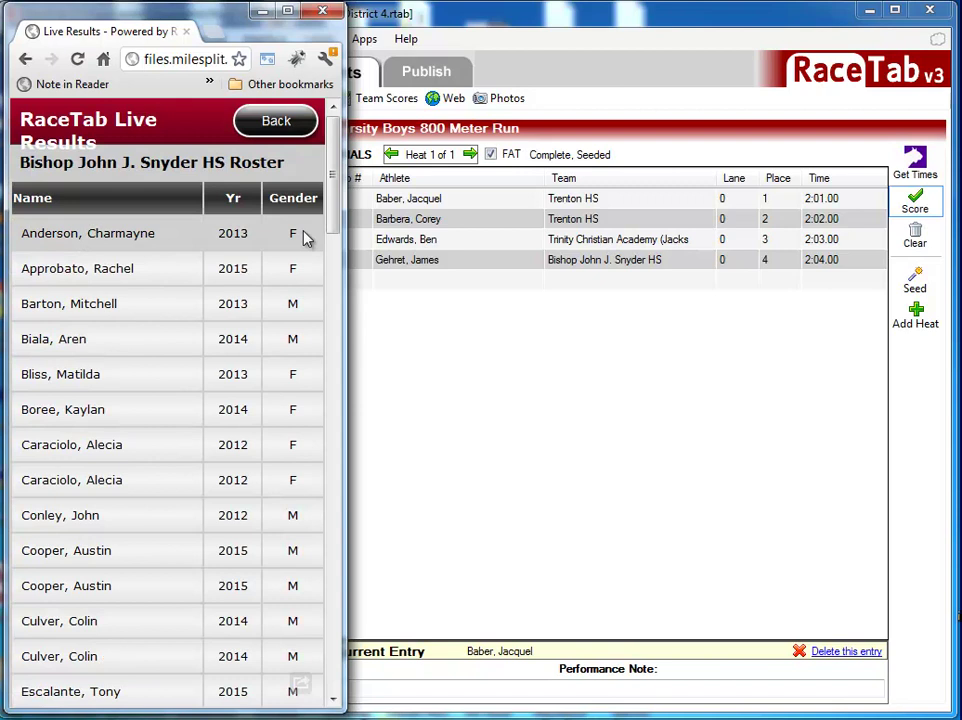
{"action": "left_click_drag", "start_coordinate": [333, 225], "coordinate": [322, 615]}
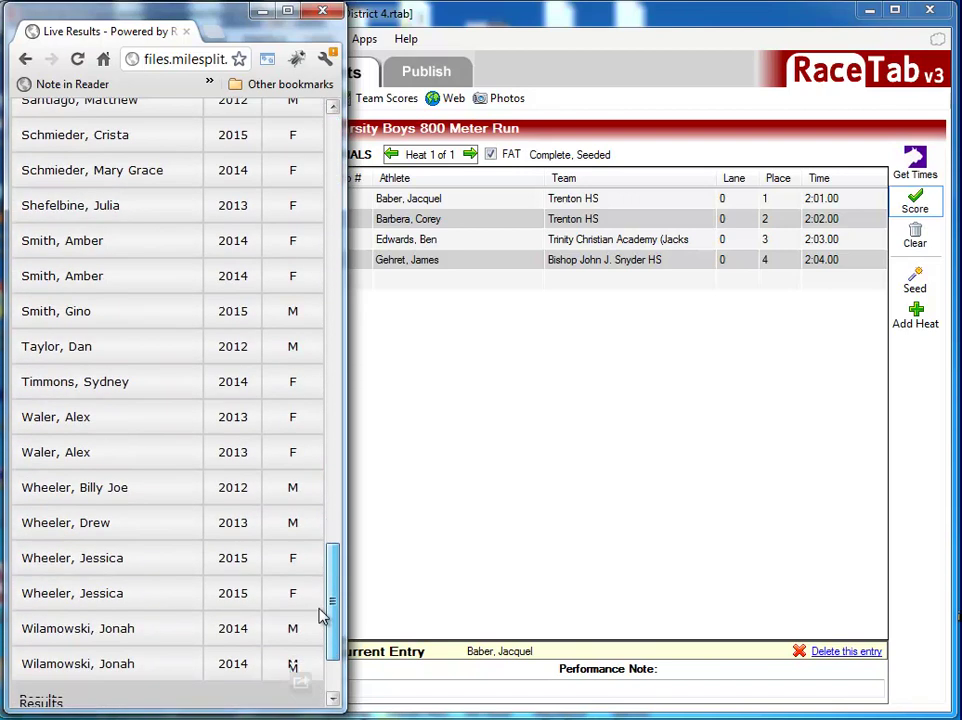
{"action": "scroll", "coordinate": [322, 615], "scroll_direction": "down", "scroll_amount": 2}
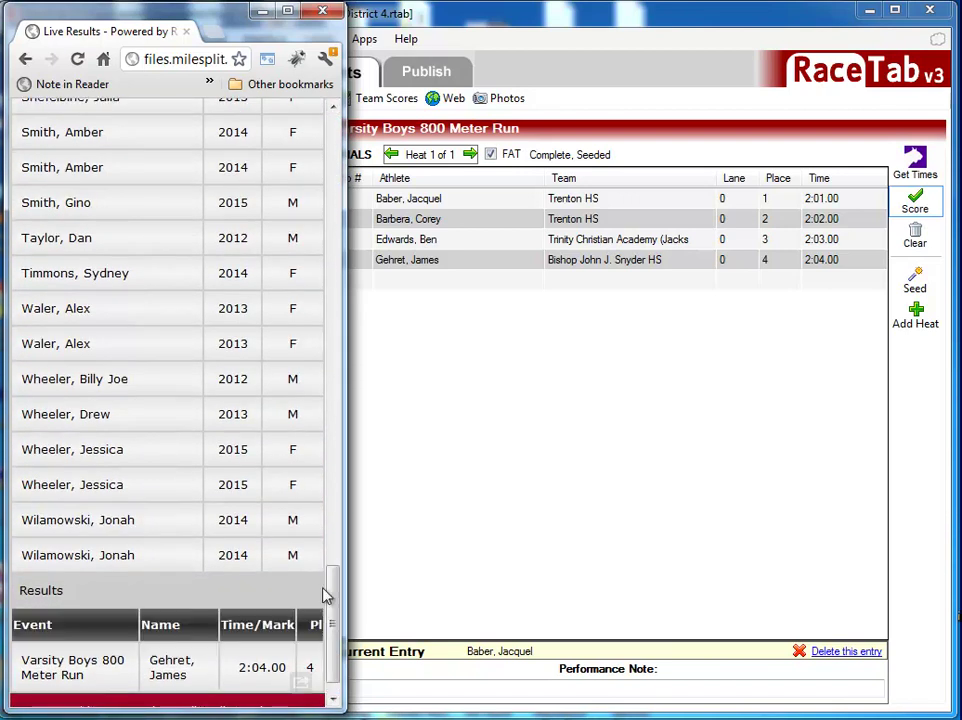
{"action": "left_click_drag", "start_coordinate": [333, 570], "coordinate": [333, 620]}
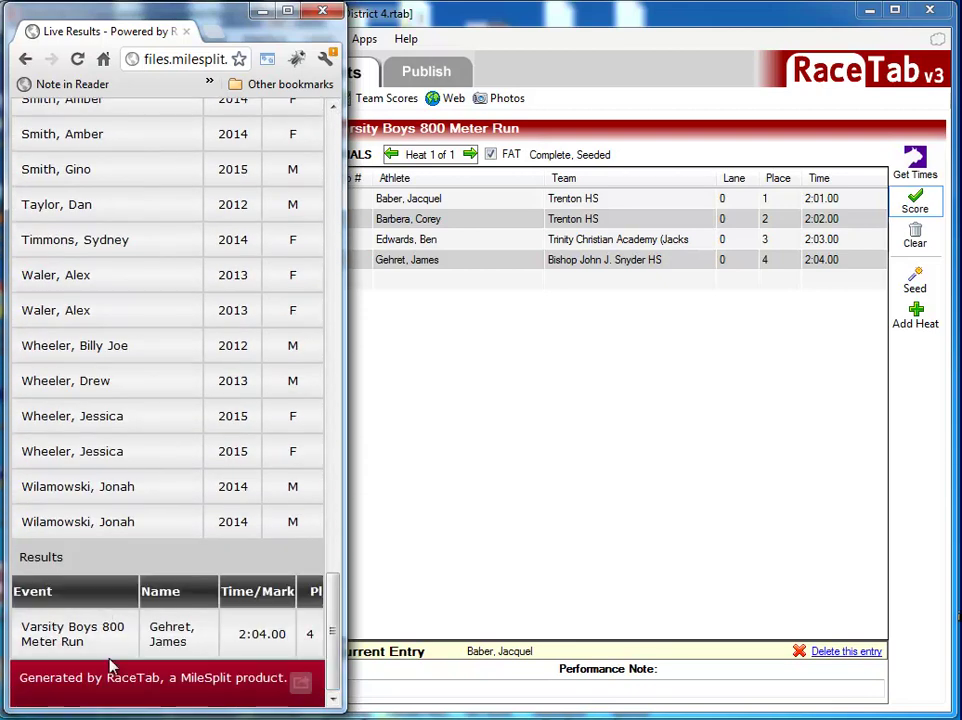